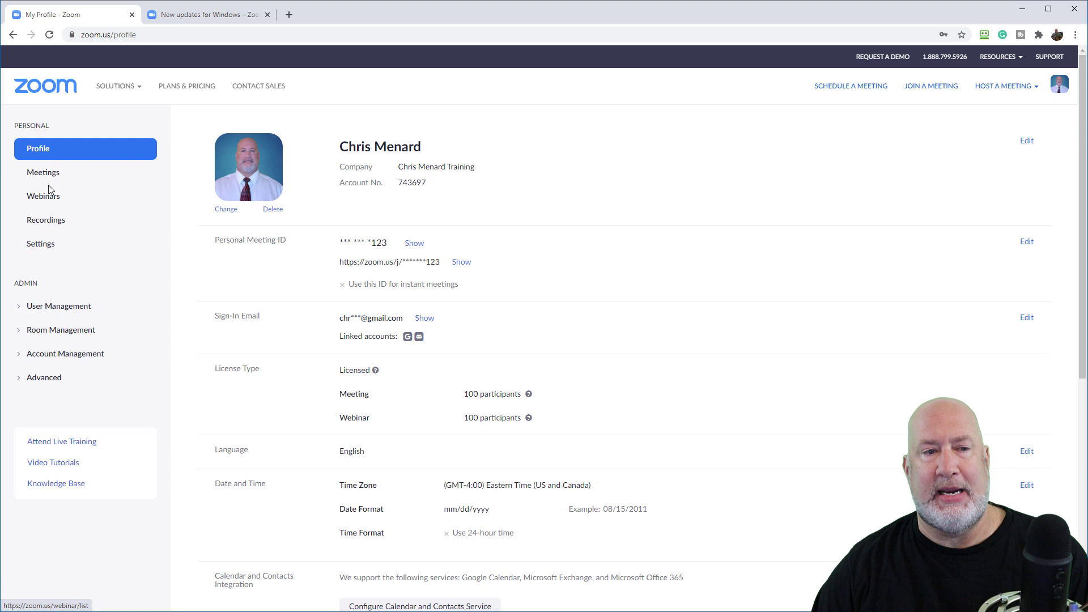
Start scheduling a new meeting from the meetings list and turn off its Waiting Room.
left_click(54, 174)
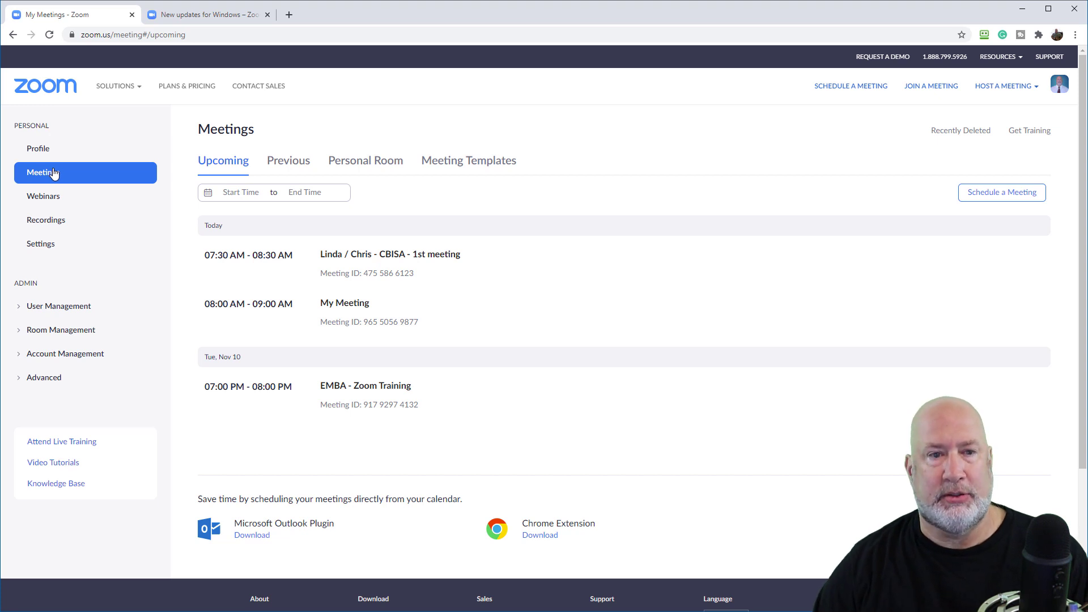
left_click(1002, 194)
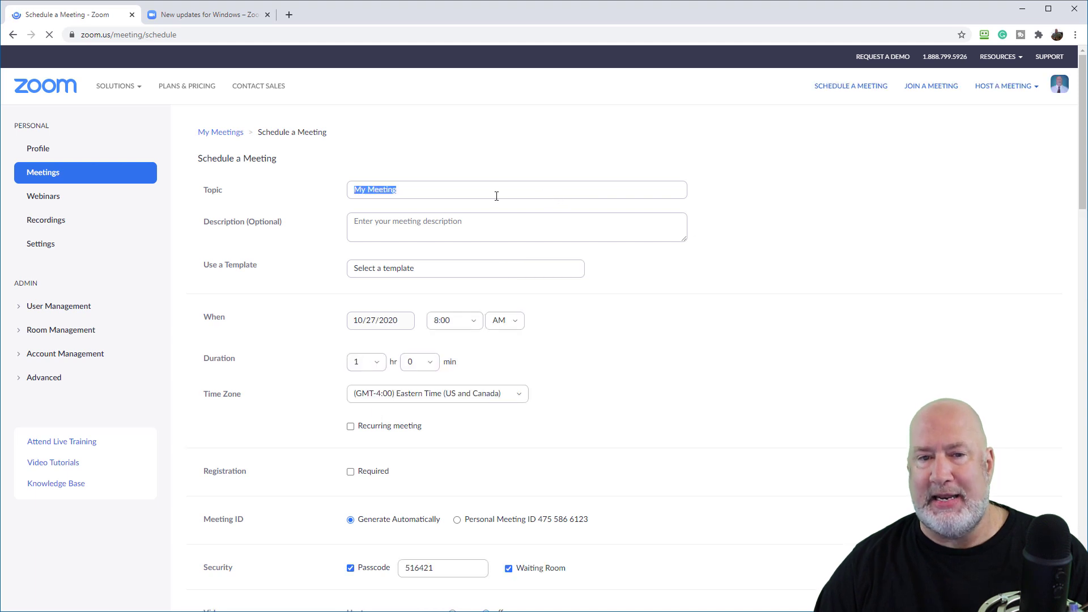
scroll(521, 198, "down", 5)
scroll(497, 199, "down", 4)
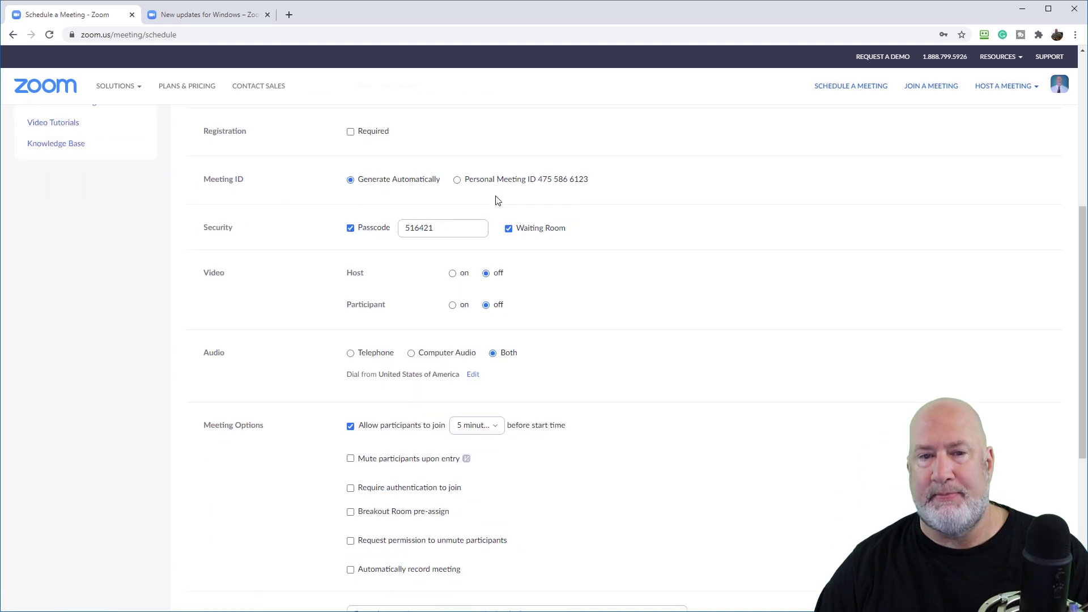
scroll(497, 202, "up", 3)
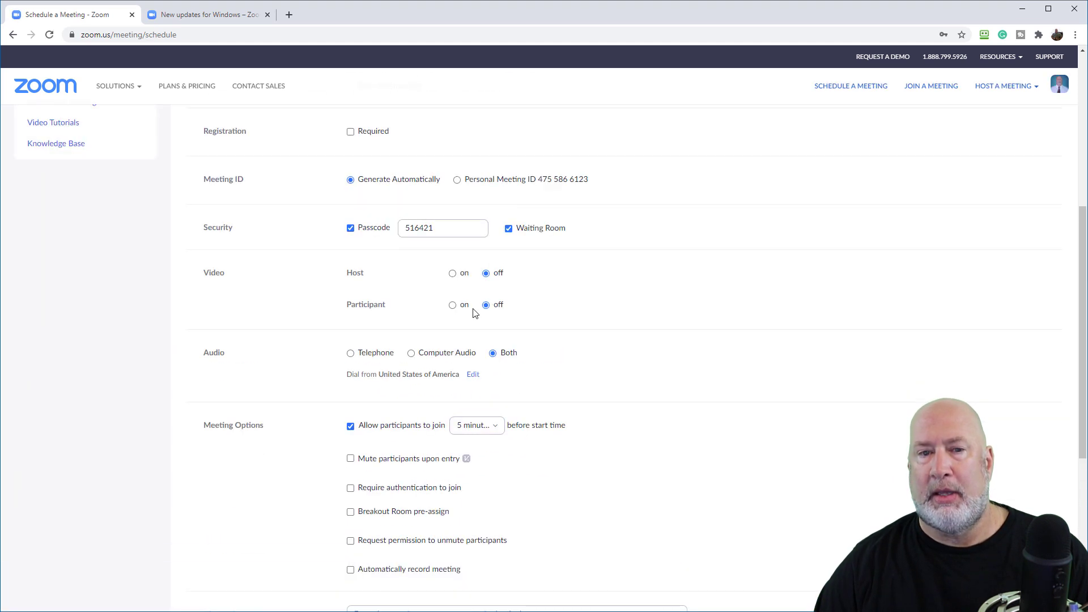
left_click(509, 229)
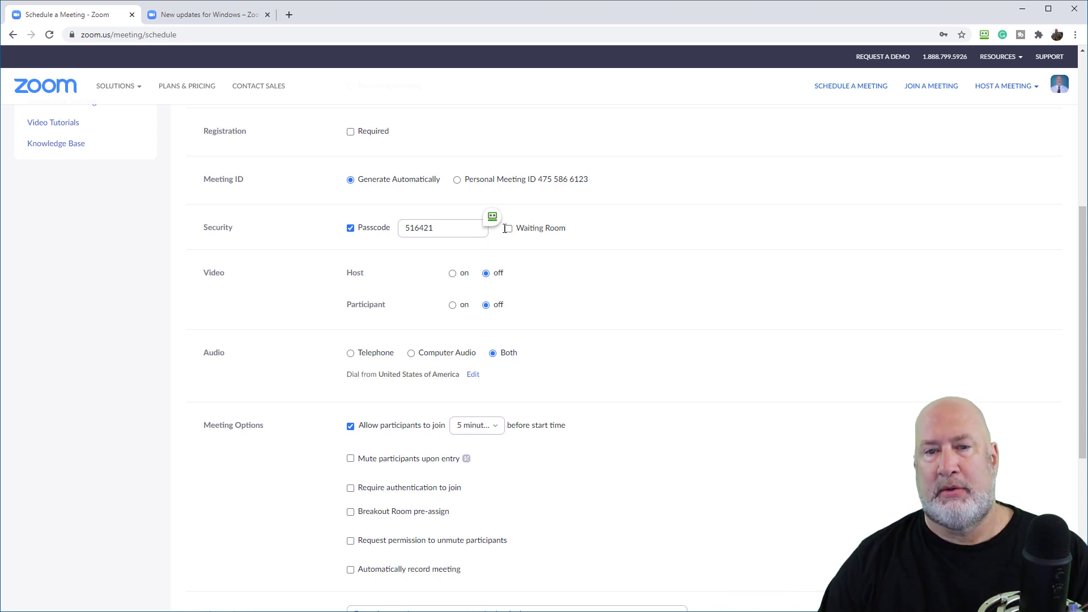
Allow participants to join the new meeting 15 minutes before start time and save the meeting.
scroll(534, 266, "down", 3)
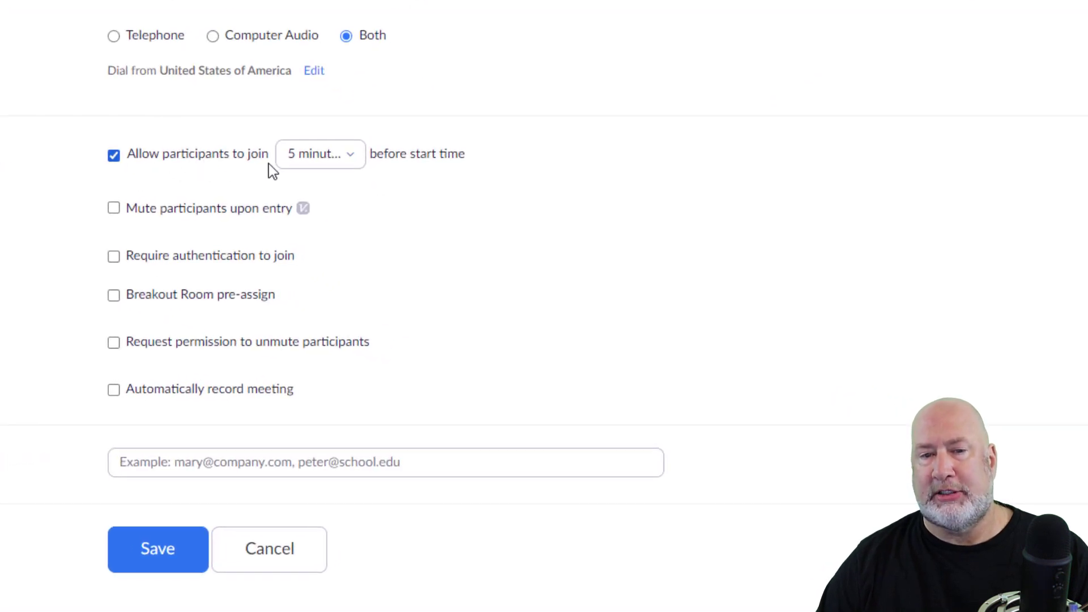
left_click(357, 161)
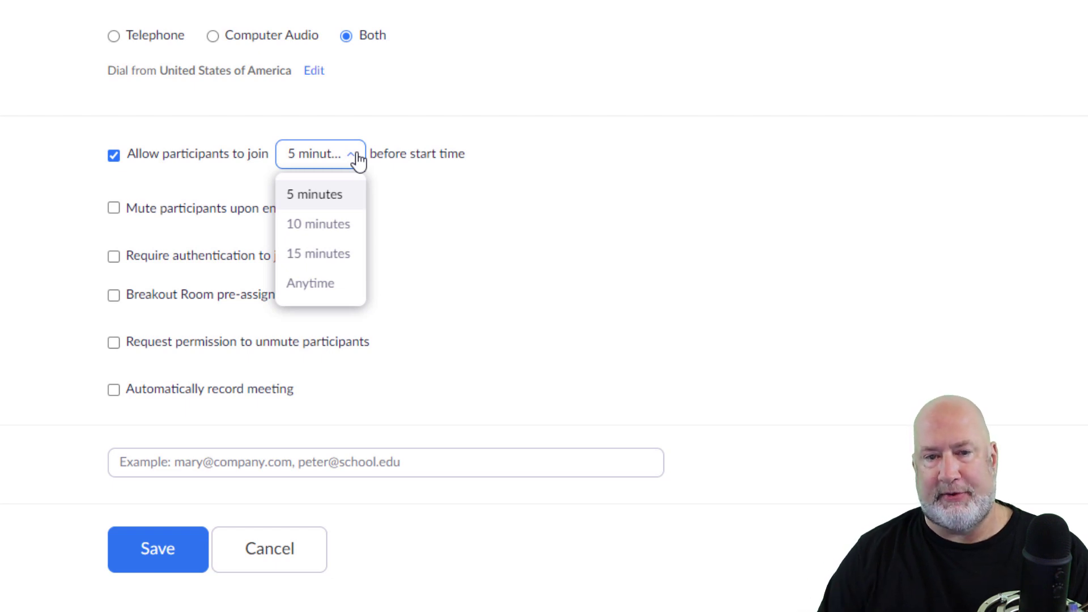
left_click(324, 267)
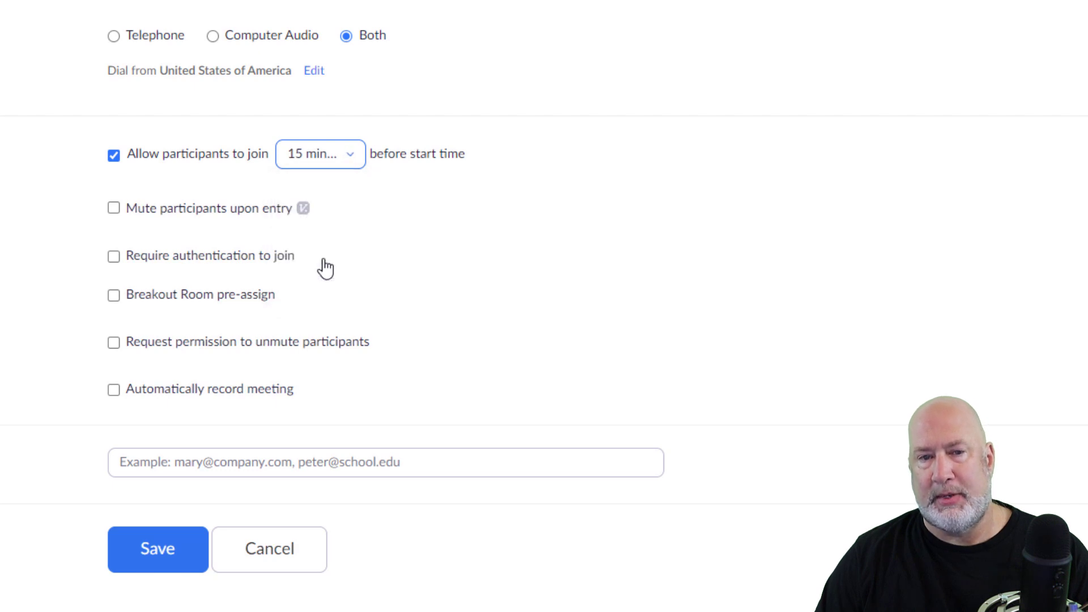
left_click(163, 553)
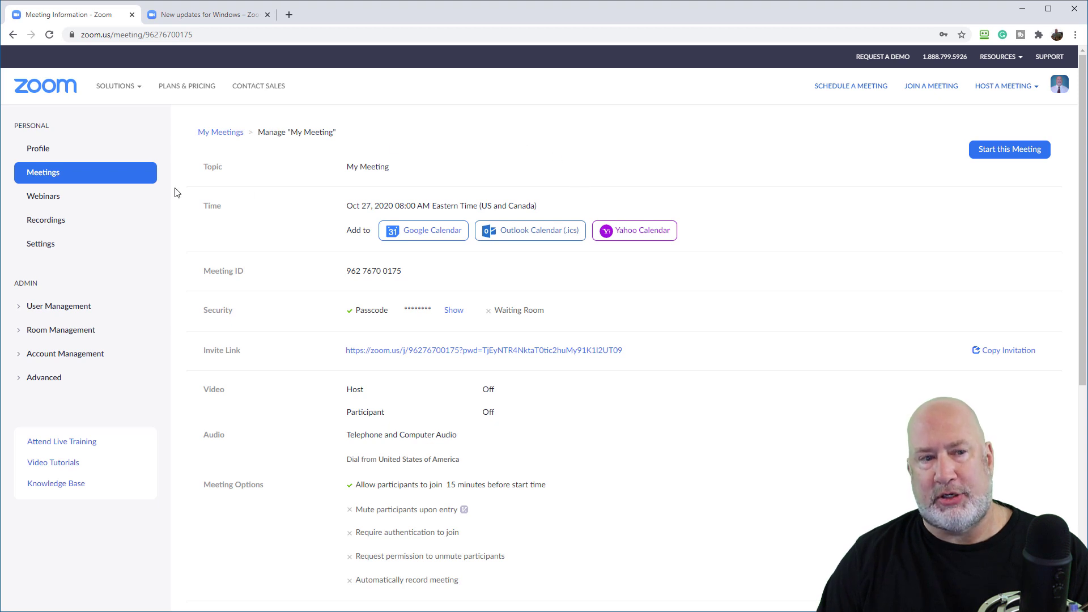
Open the Schedule Meeting section of the personal settings at the option for joining before the host.
left_click(45, 245)
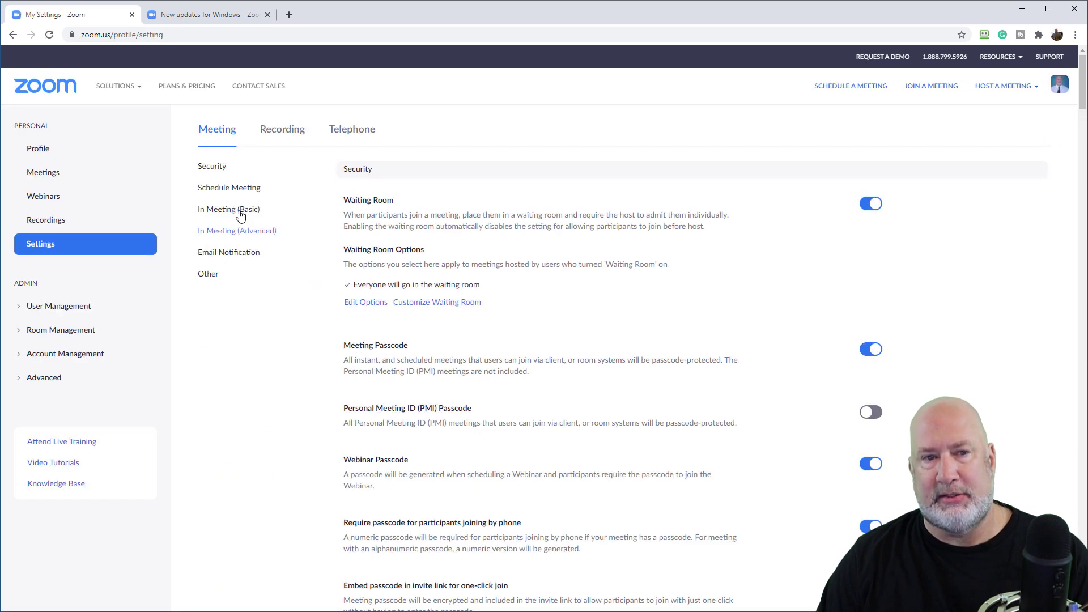
left_click(240, 195)
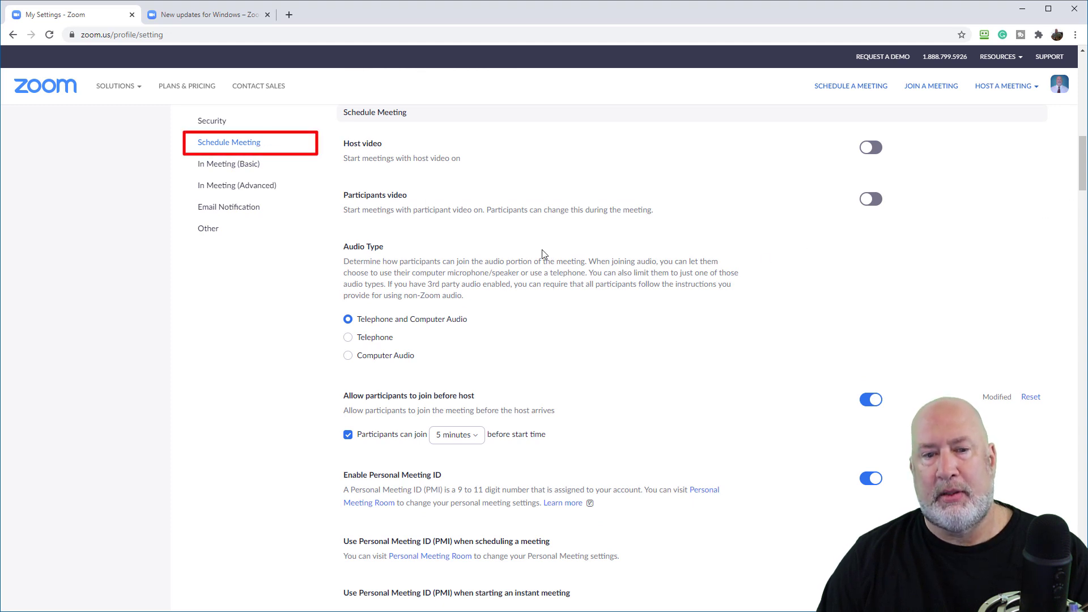
scroll(543, 253, "down", 3)
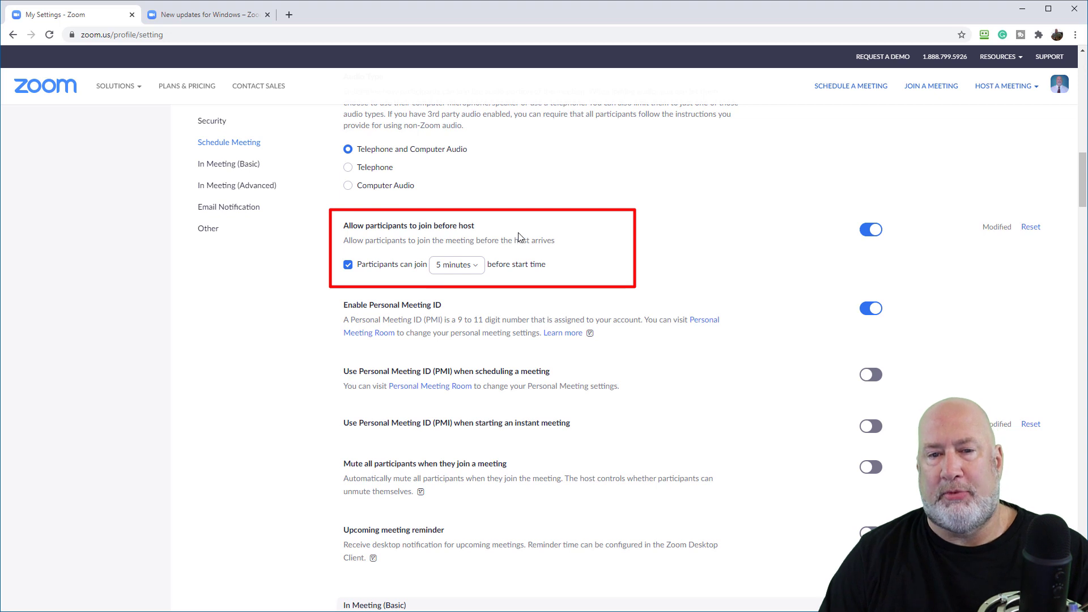
Disable "Allow participants to join before host" and reset it to the higher-level setting.
left_click(871, 229)
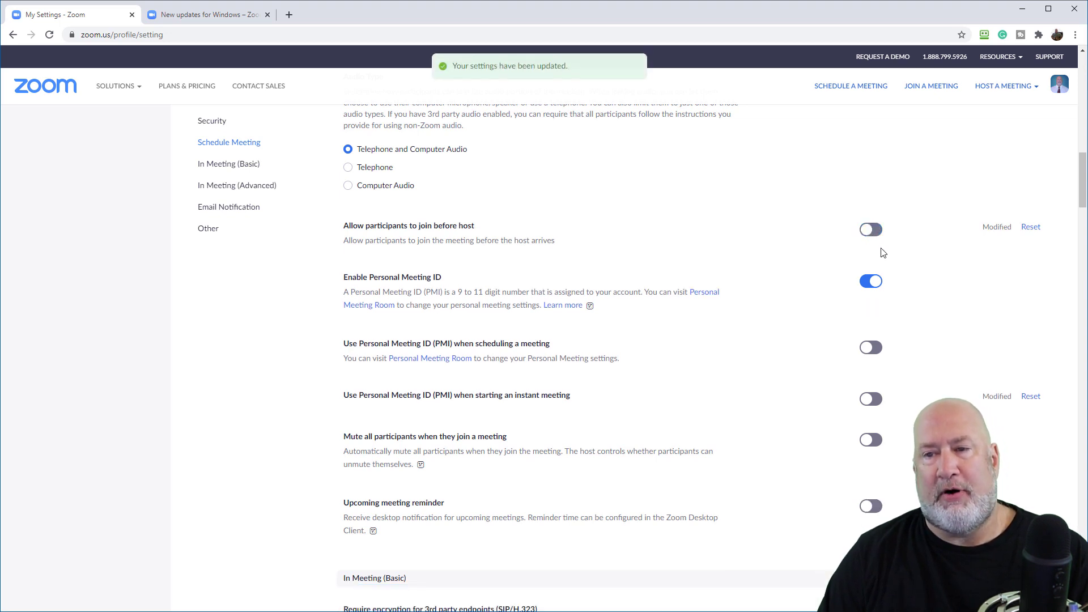
left_click(1031, 227)
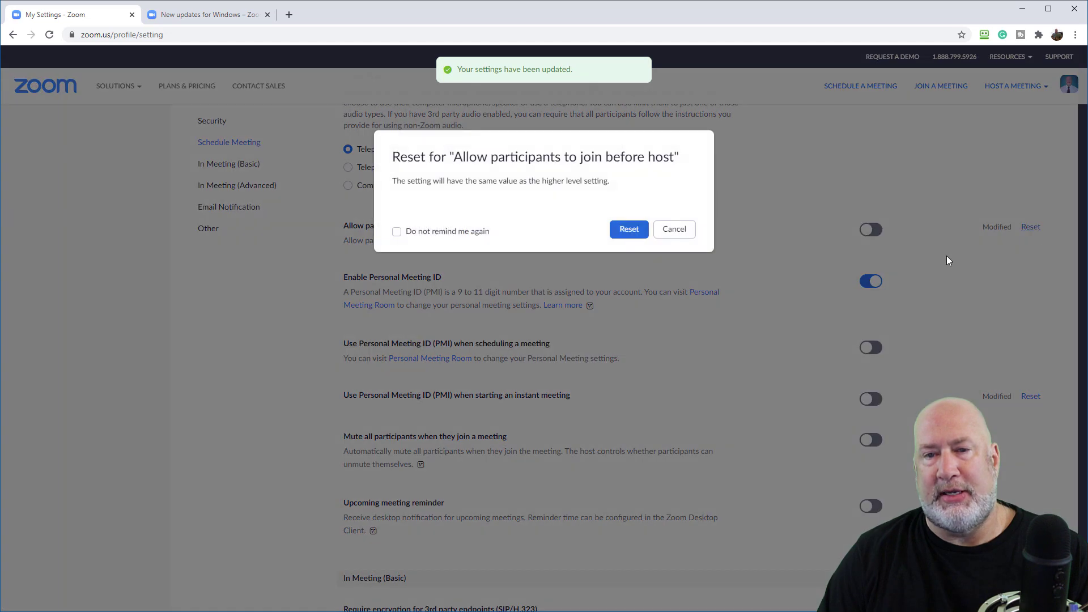
left_click(641, 226)
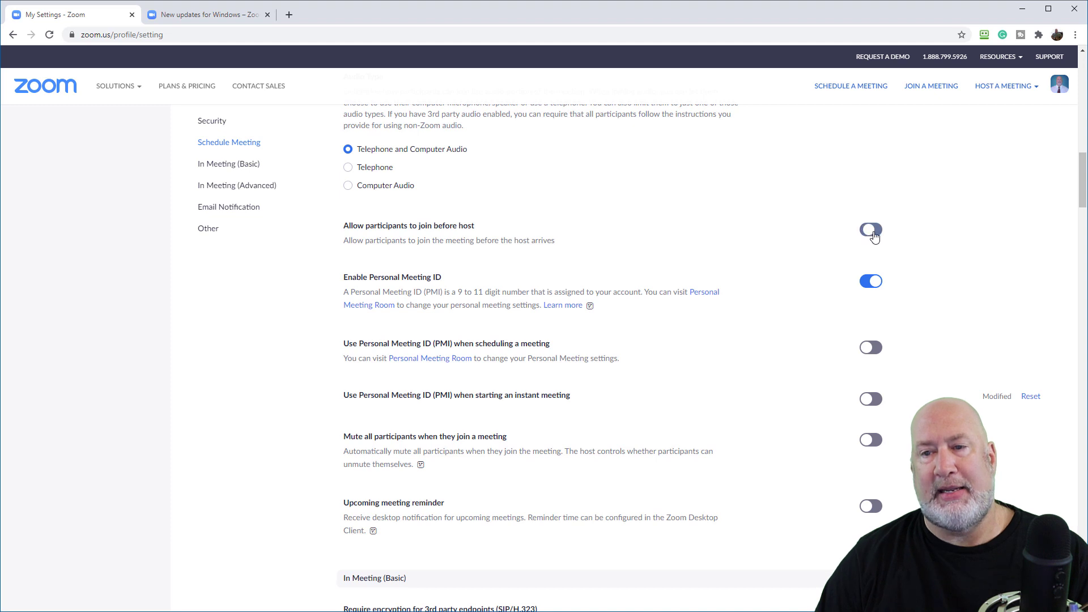
Enable "Allow participants to join before host", let participants join 15 minutes before start time, and save the setting.
left_click(874, 233)
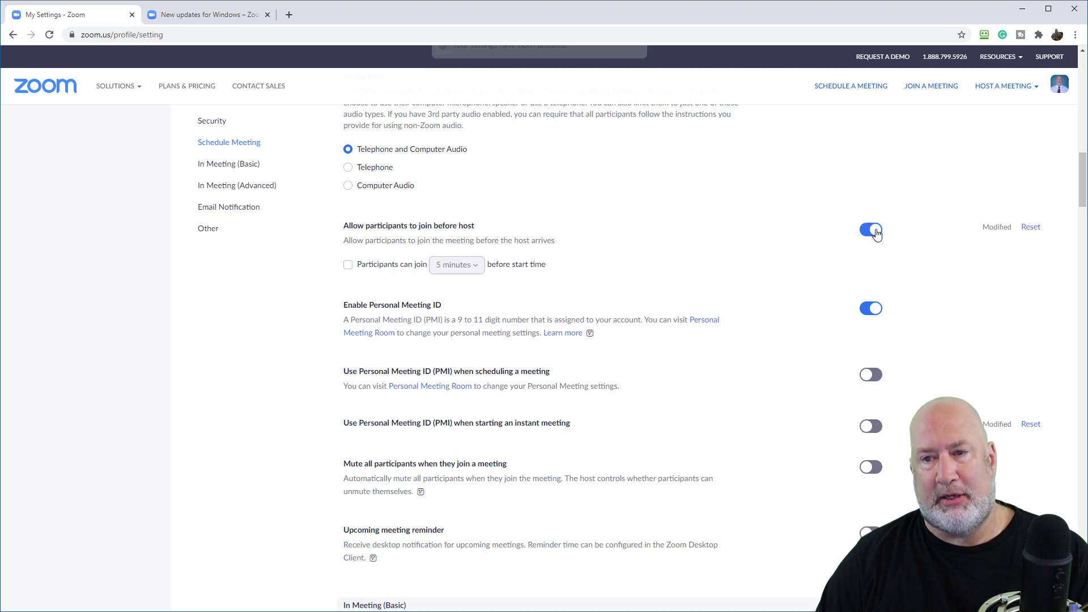
left_click(349, 266)
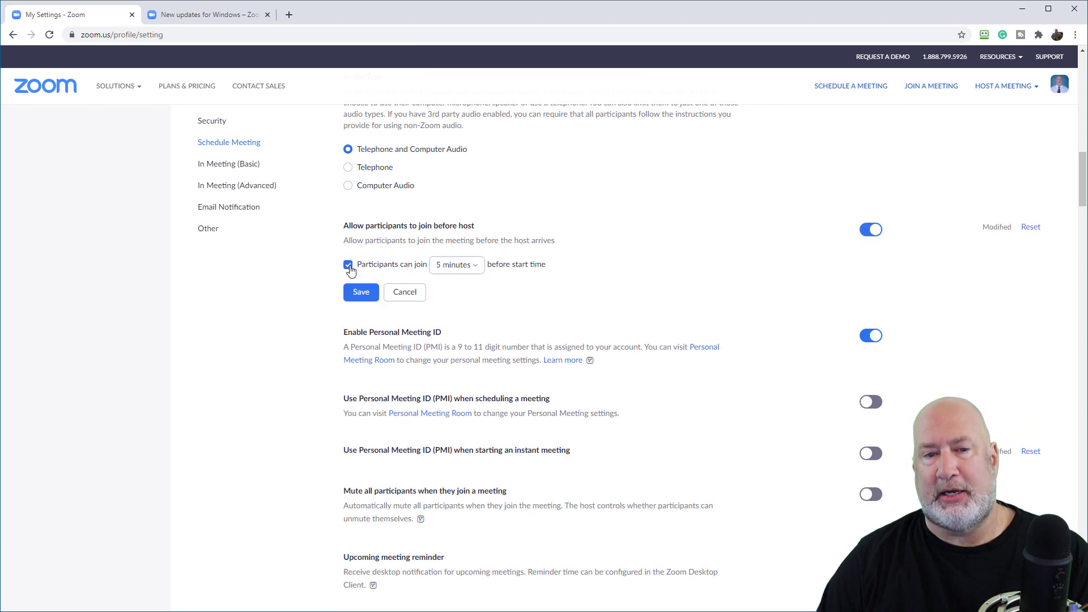
left_click(476, 266)
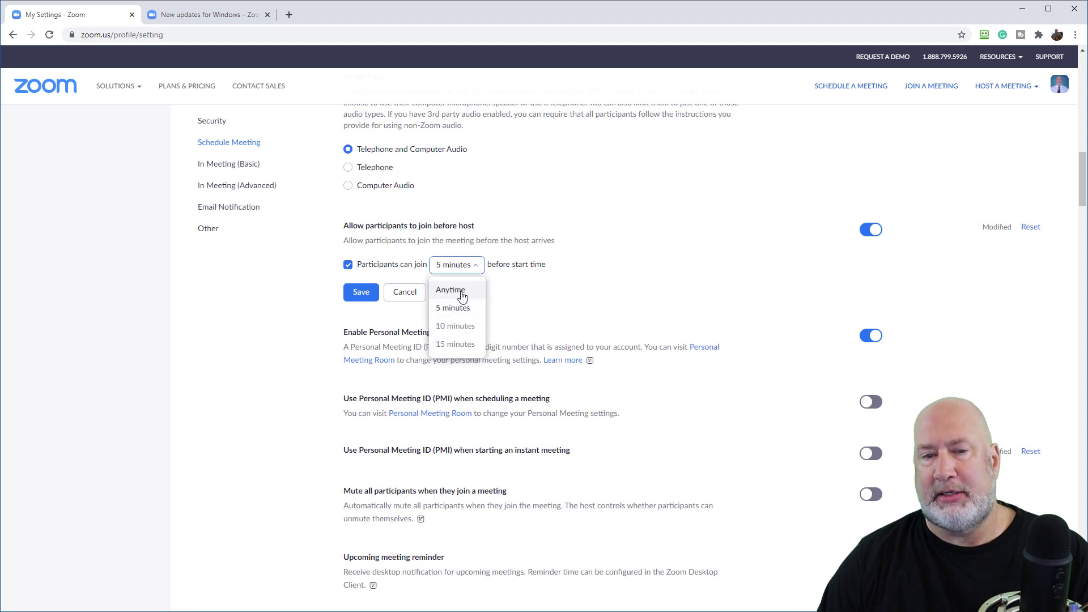
left_click(463, 347)
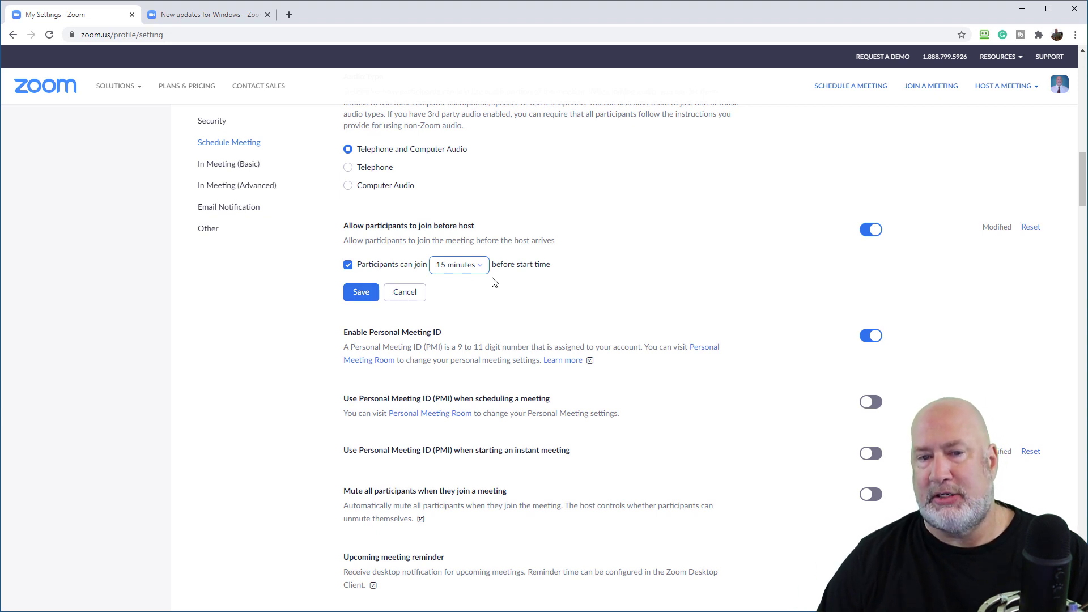
left_click(361, 292)
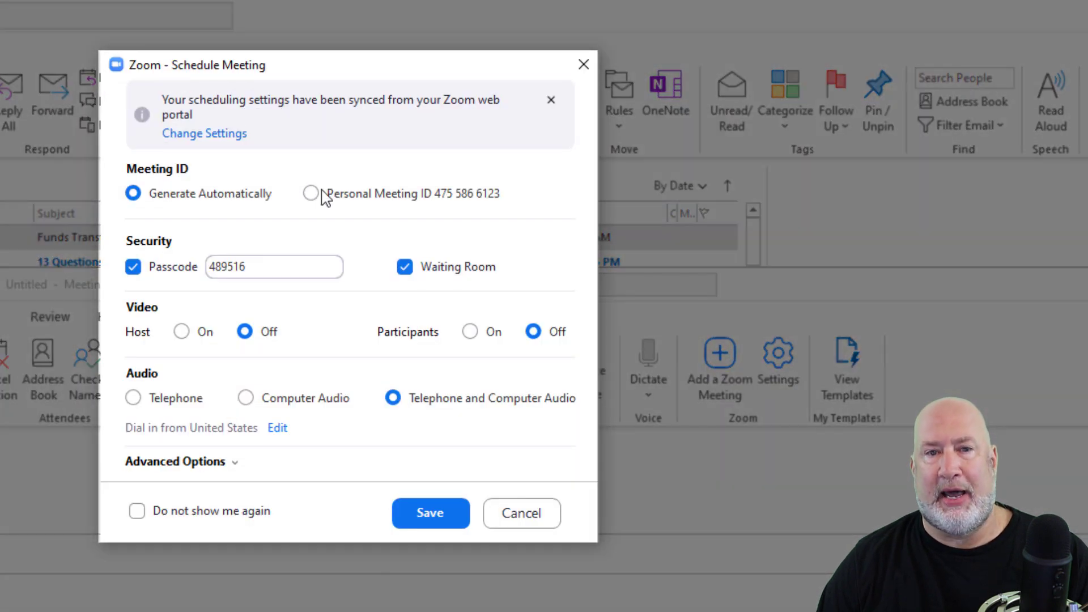
In Outlook's Zoom scheduling dialog, turn off the Waiting Room and expand the advanced options.
left_click(404, 267)
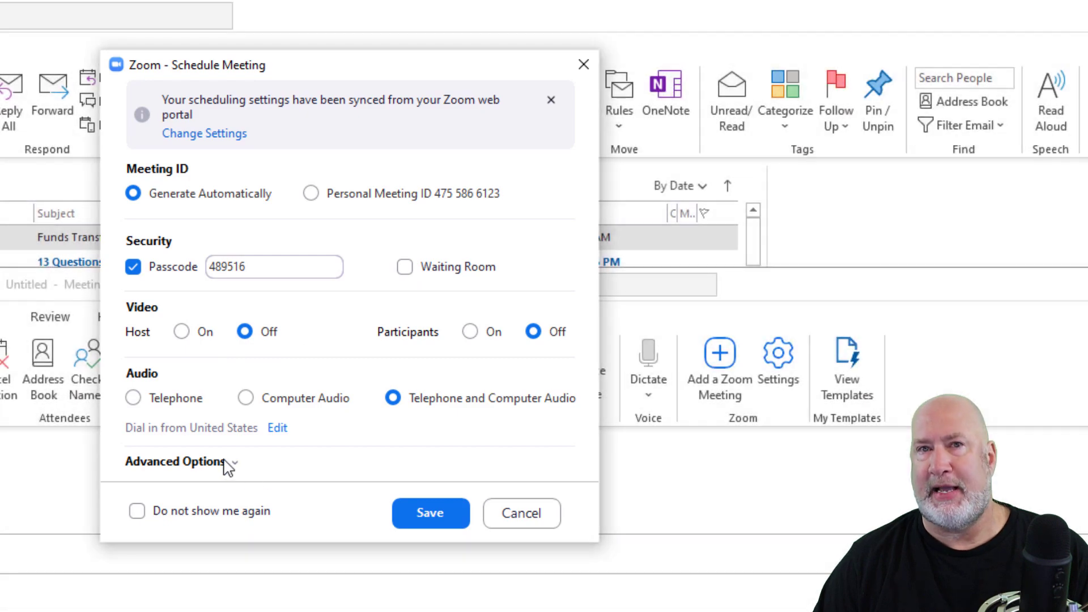
left_click(229, 462)
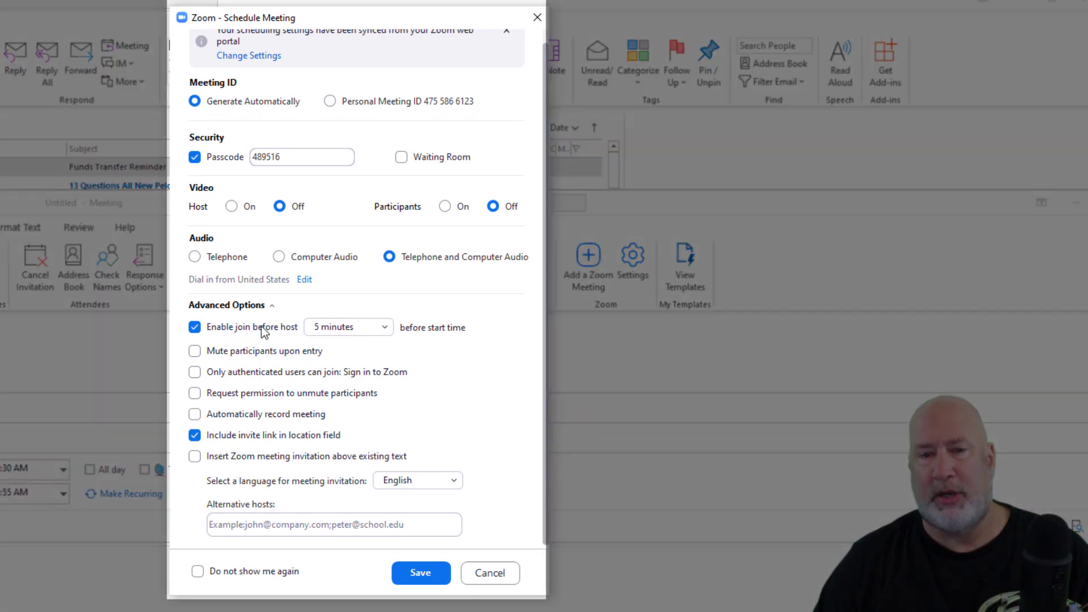
Keep join before host enabled, set it to 15 minutes before start time, and save the Zoom meeting into the invitation.
left_click(243, 327)
left_click(238, 328)
left_click(384, 329)
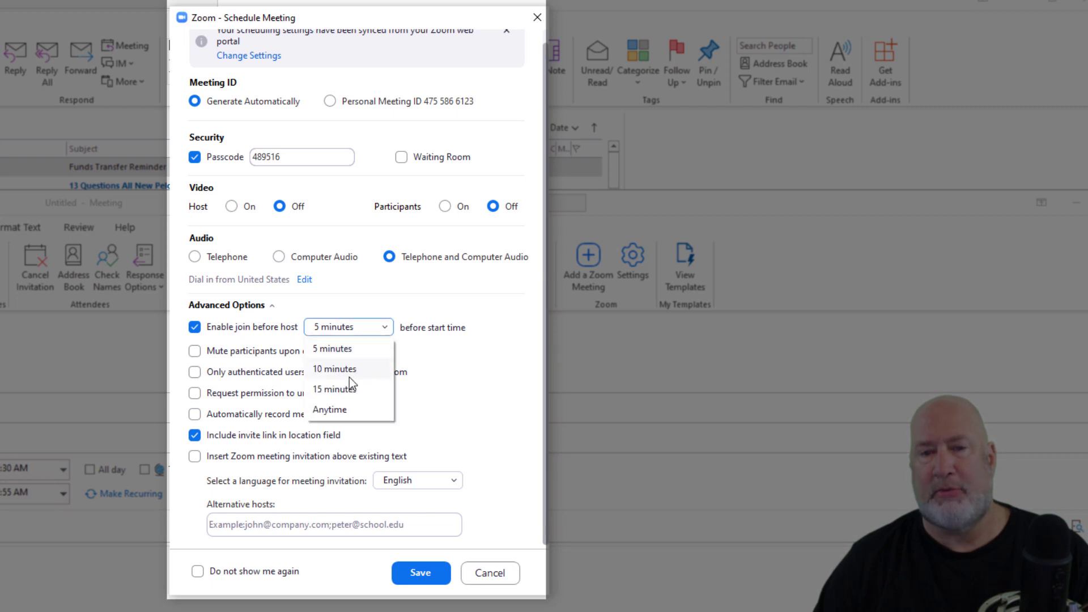
left_click(349, 374)
left_click(385, 329)
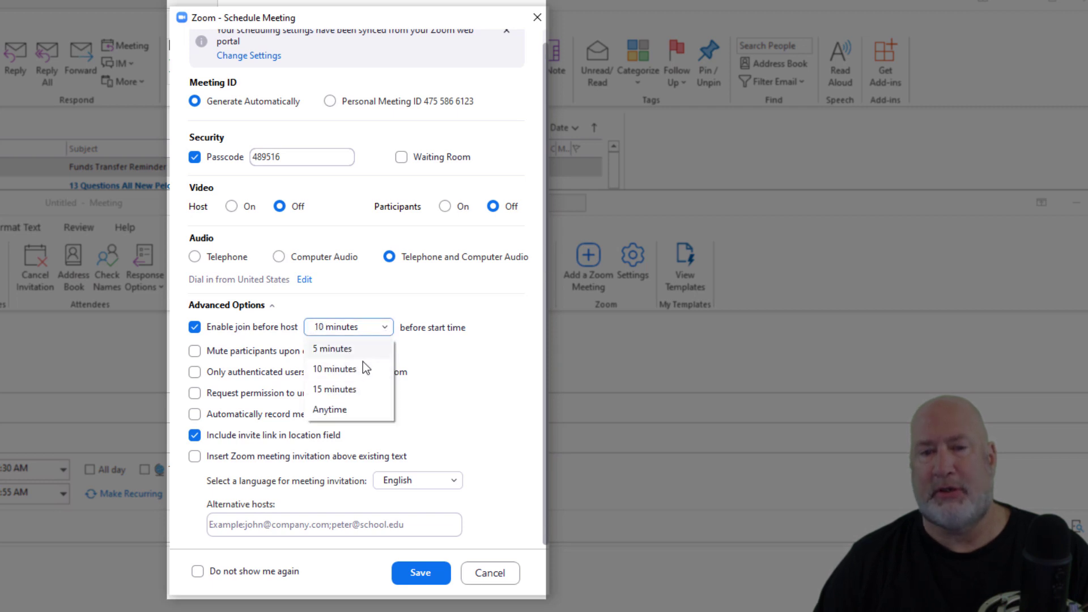
left_click(352, 390)
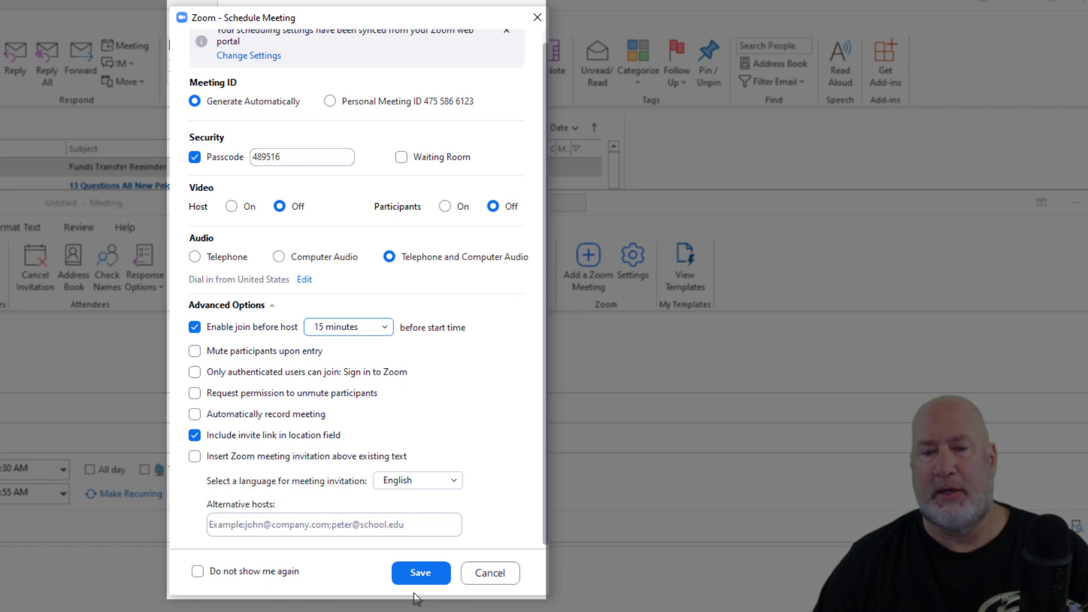
left_click(422, 572)
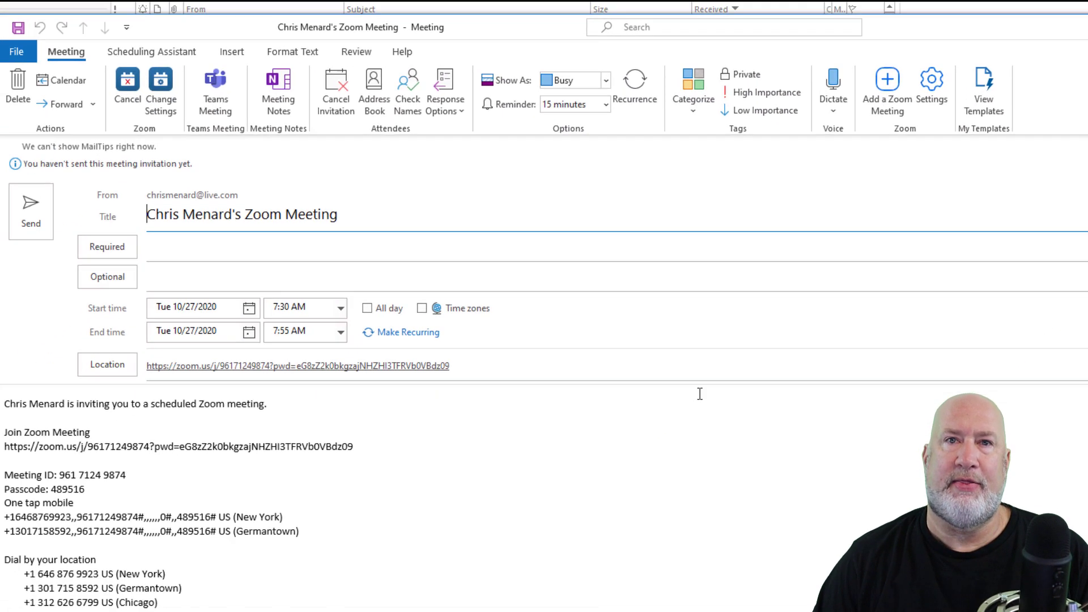